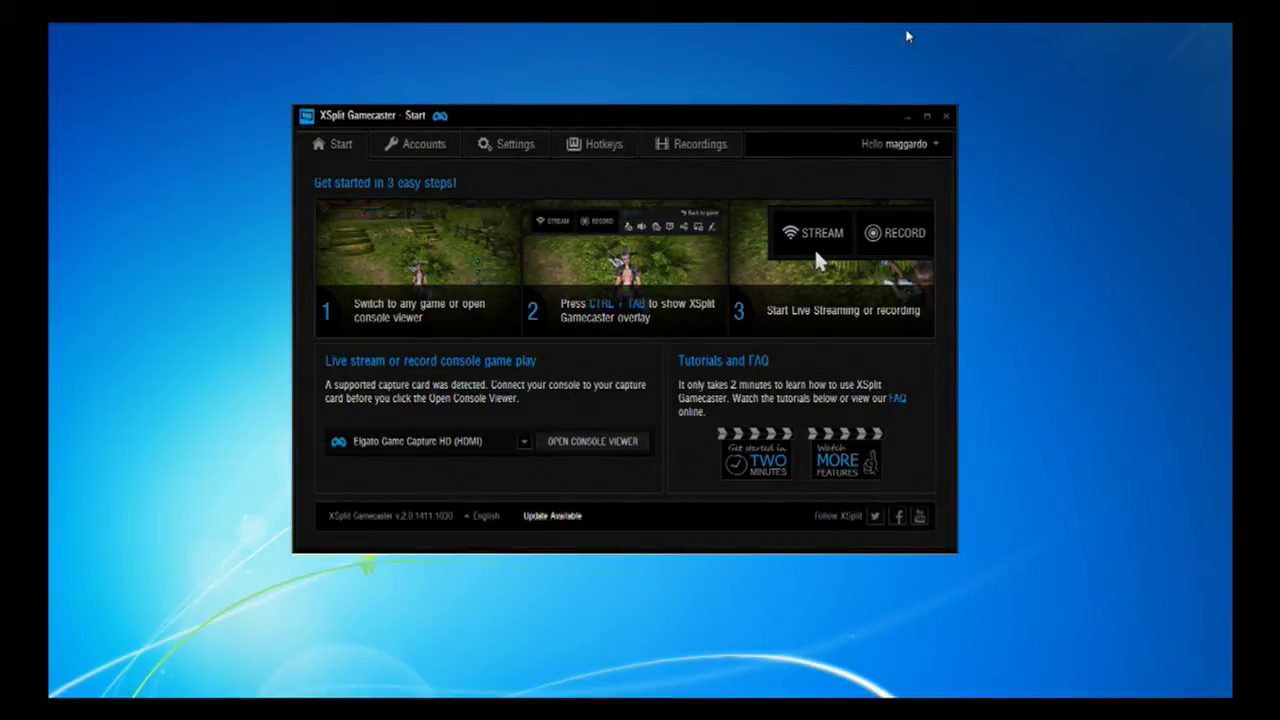
Open the Accounts page listing Twitch, YouTube, Facebook, Twitter and Google+ connections
left_click(428, 145)
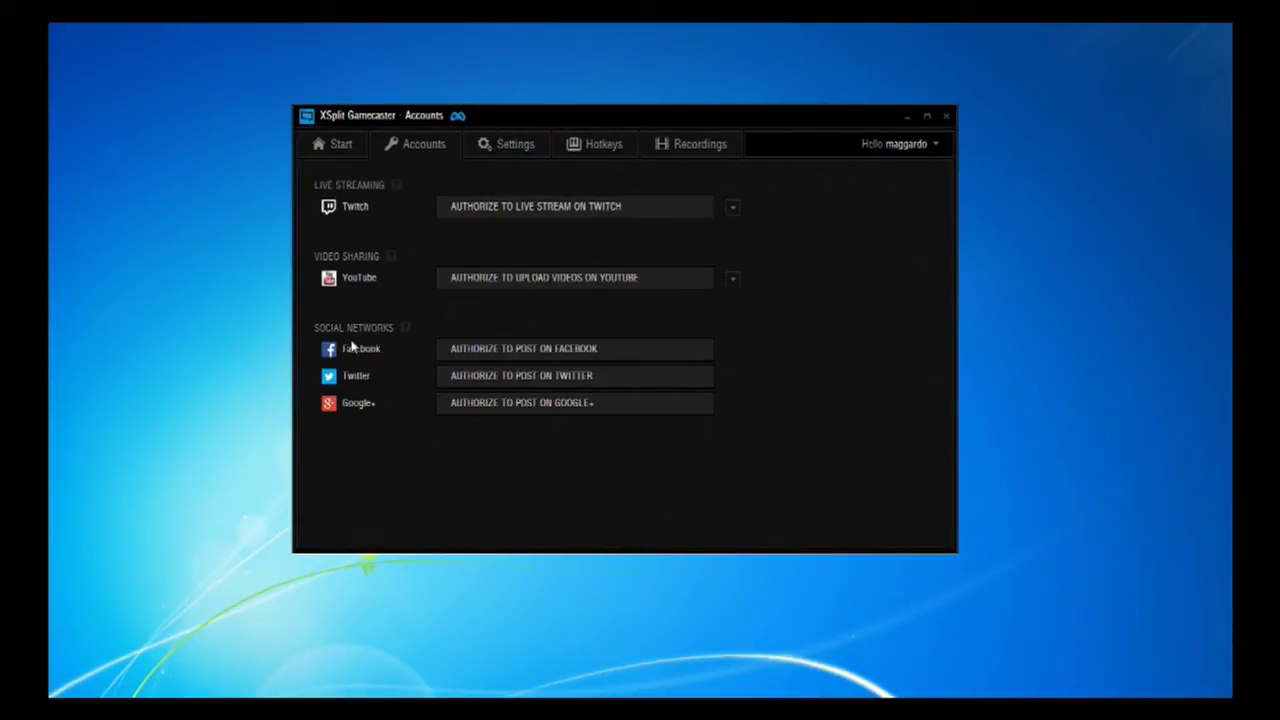
left_click(477, 214)
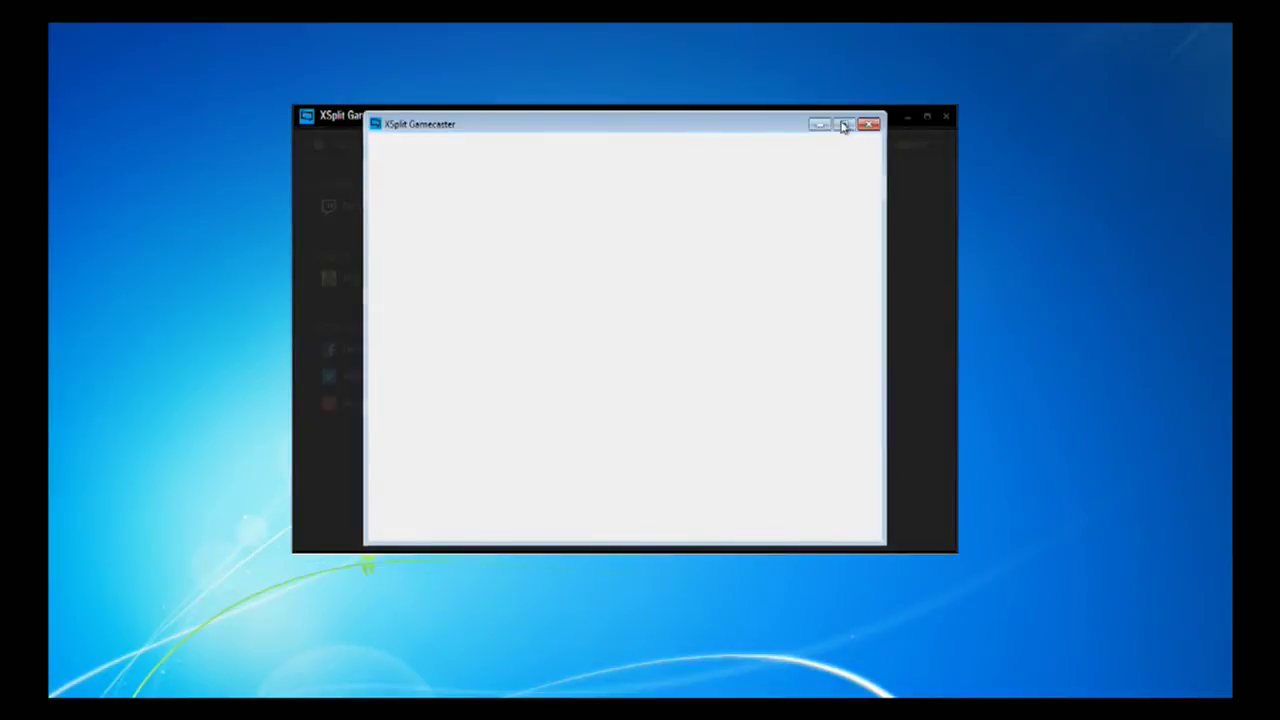
left_click(866, 124)
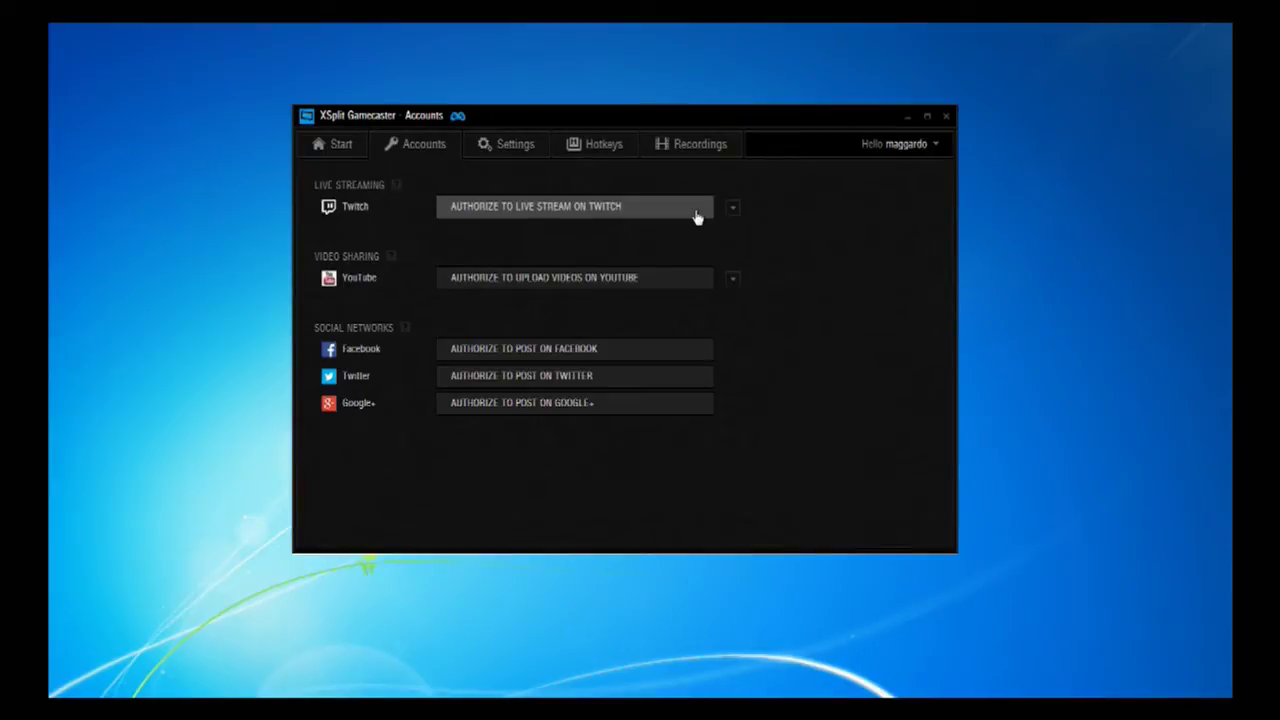
Review the Twitch and YouTube service lists, then switch to the Settings page
left_click(731, 209)
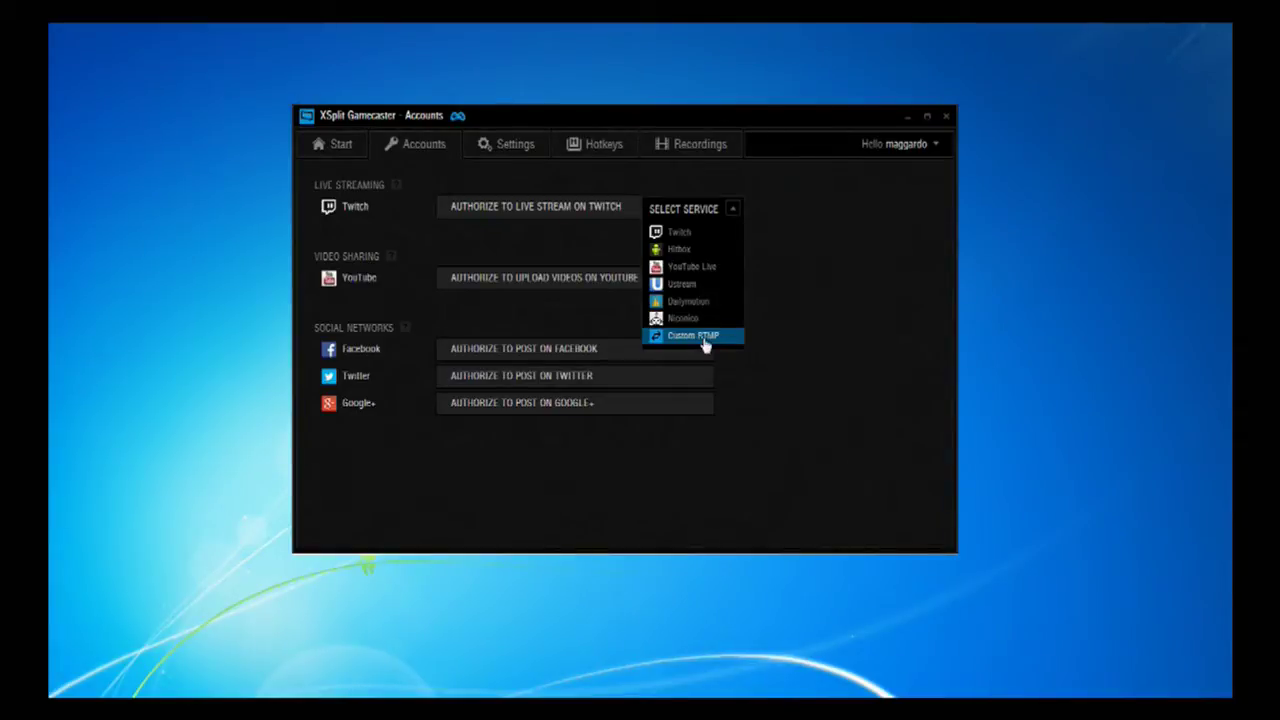
left_click(735, 210)
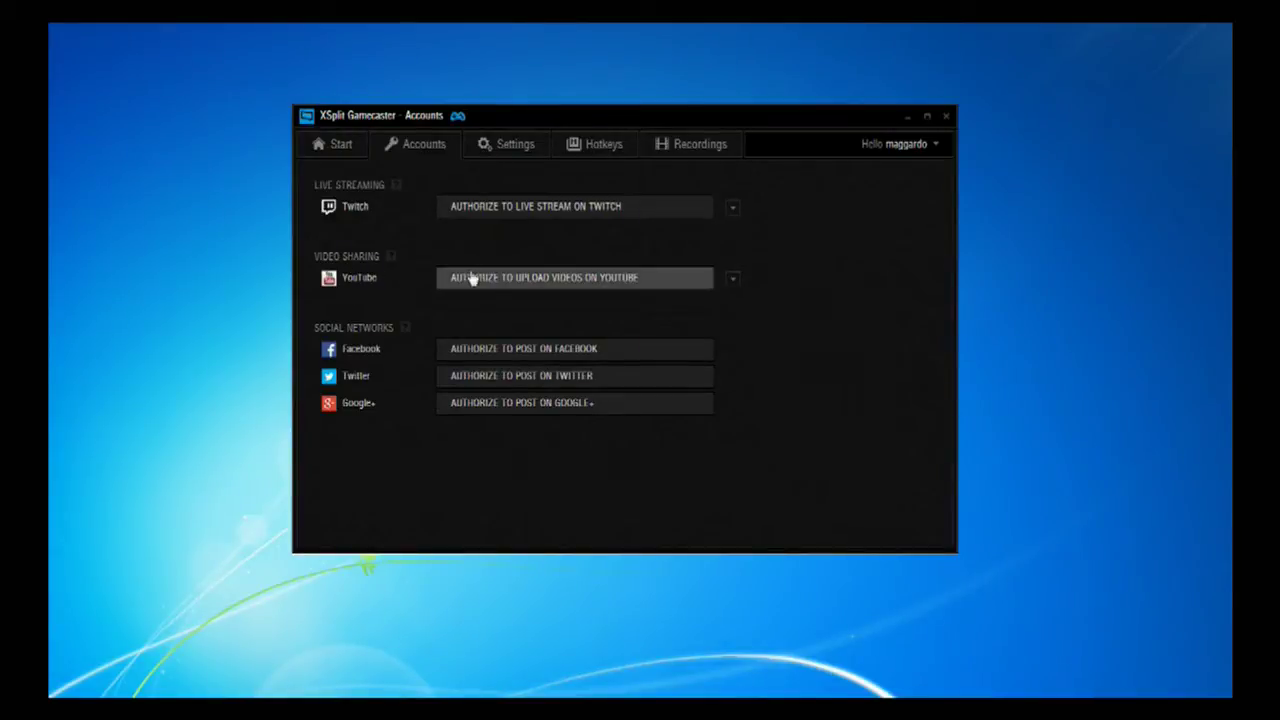
left_click(734, 282)
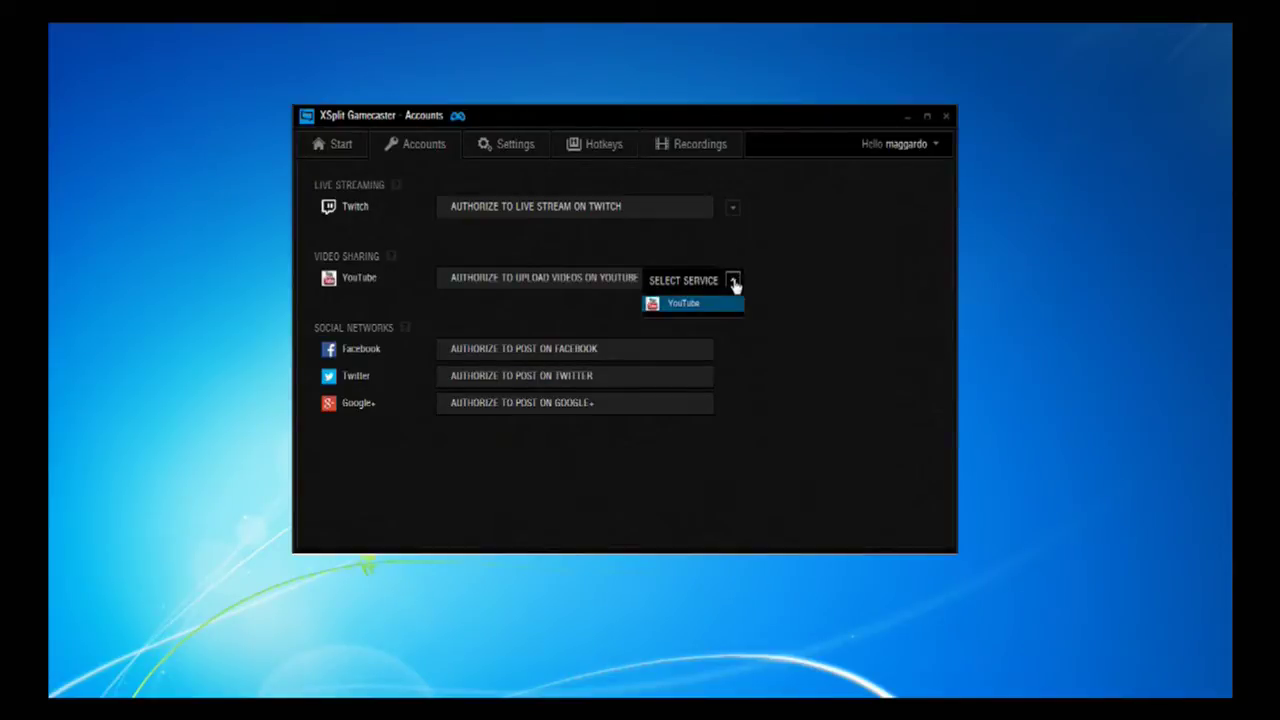
left_click(734, 282)
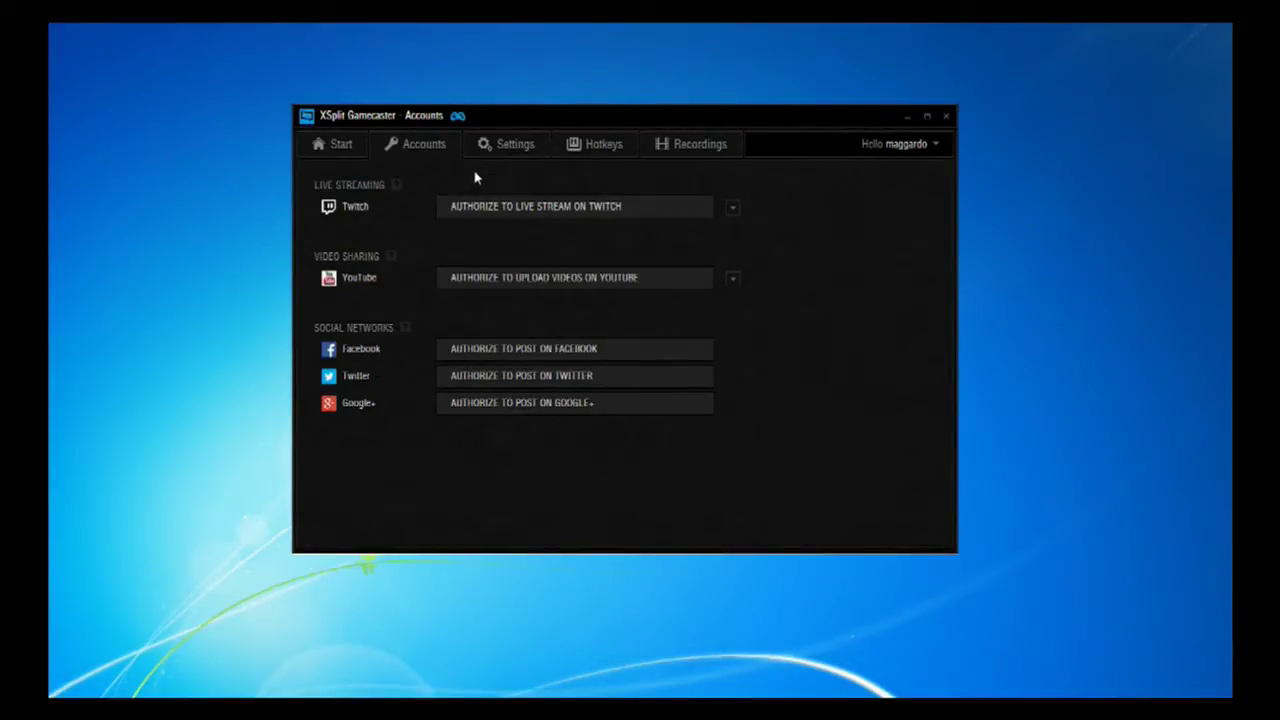
left_click(490, 146)
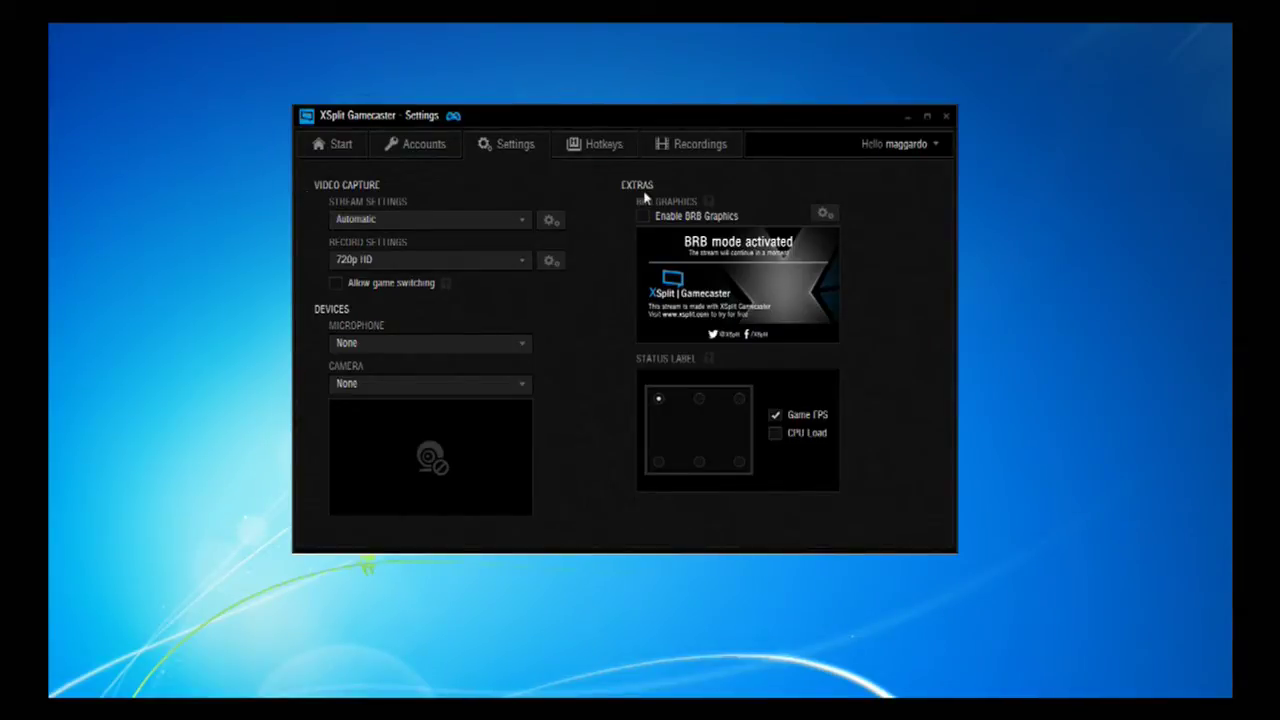
Switch the custom recording codec to AMD VCE
left_click(546, 263)
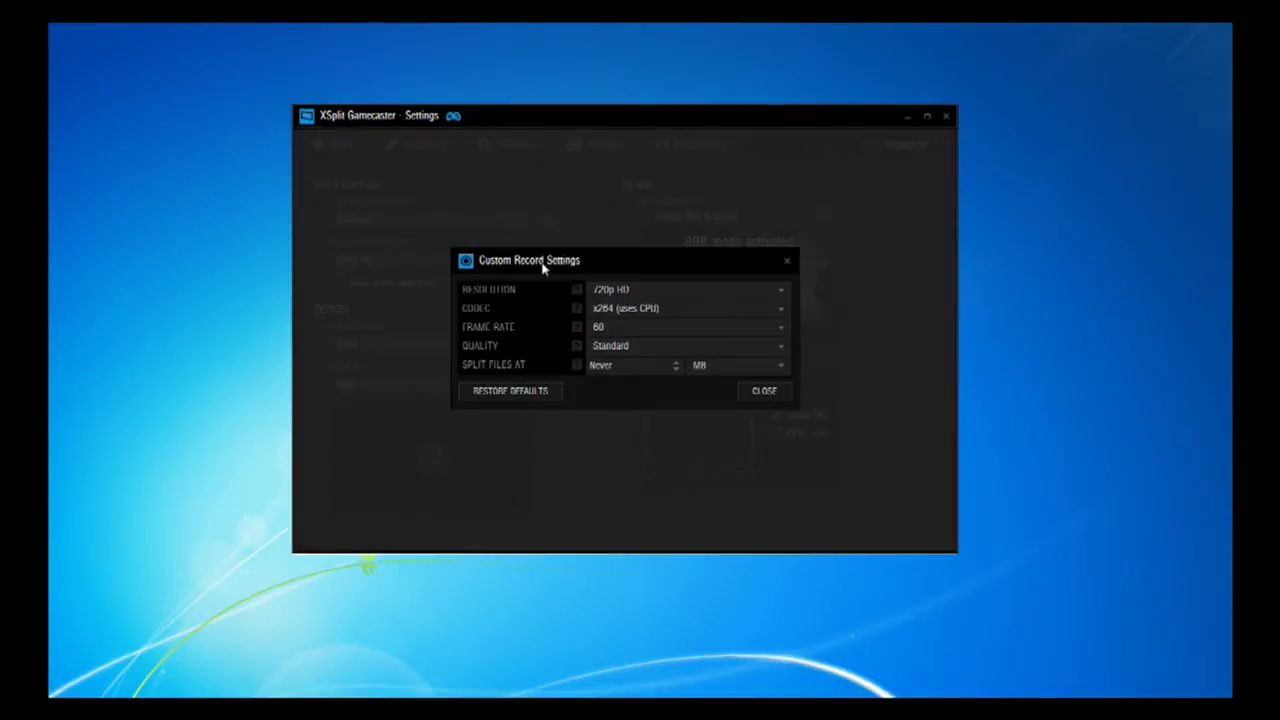
left_click(636, 314)
left_click(624, 364)
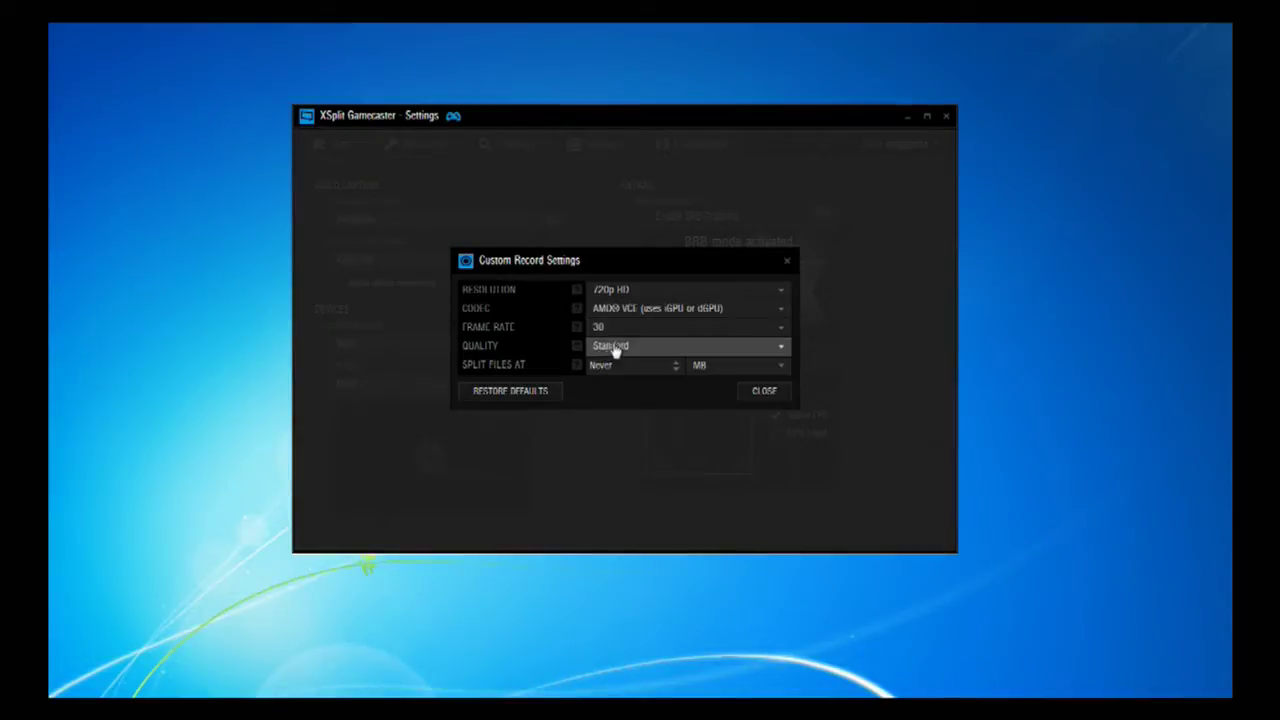
Measure file splitting in Minutes with splitting left at Never, then open custom stream settings
left_click(703, 371)
left_click(717, 417)
left_click(677, 365)
left_click(677, 365)
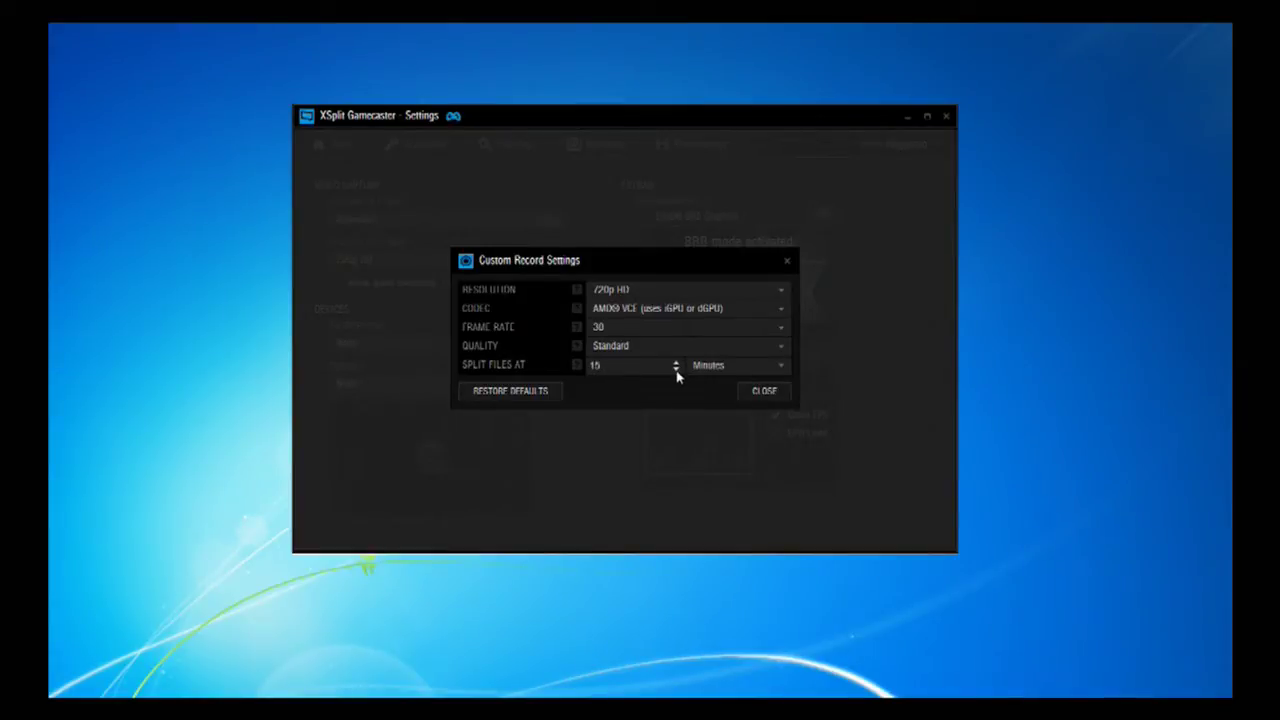
left_click(677, 369)
left_click(762, 398)
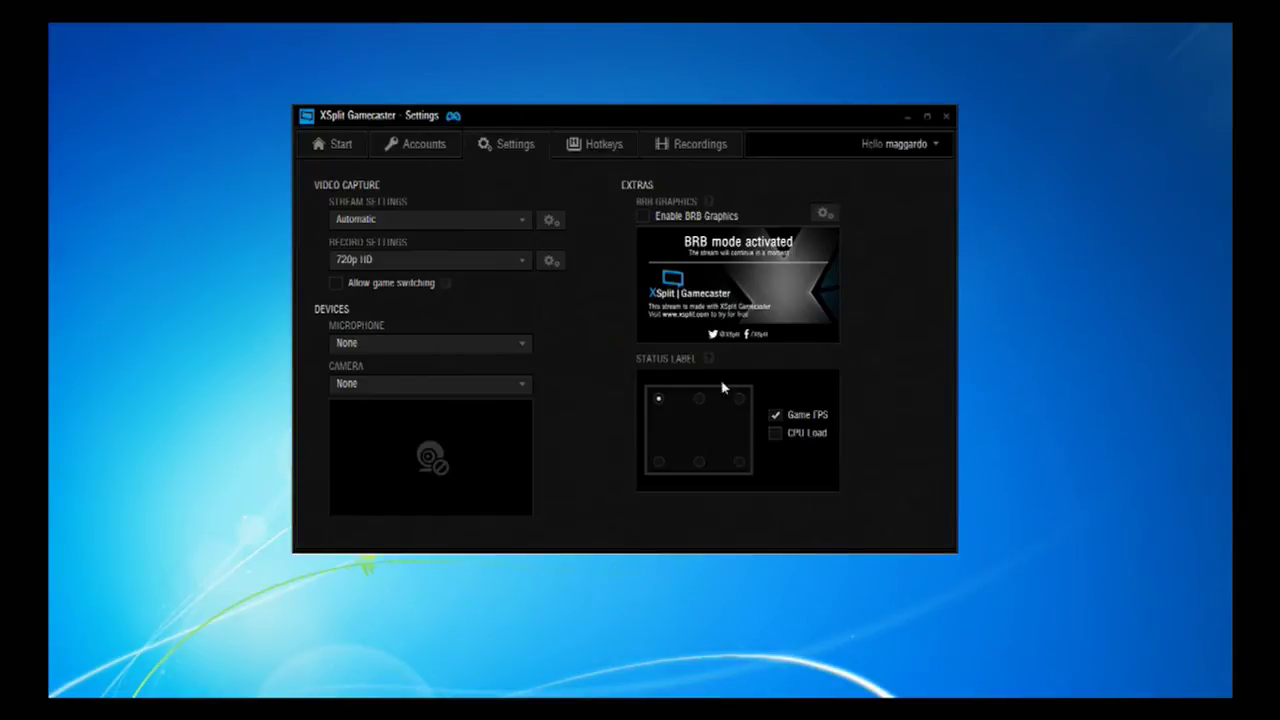
left_click(550, 222)
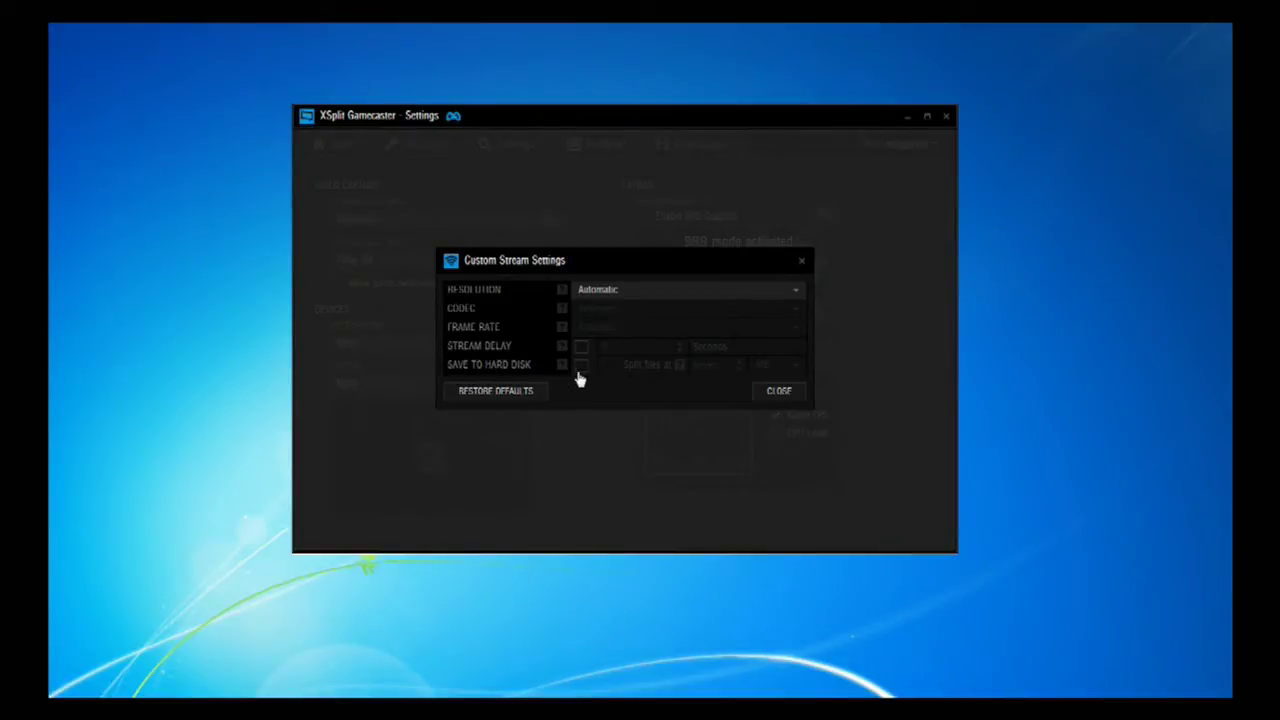
Close the Custom Stream Settings dialog and bring up the microphone device list
left_click(786, 396)
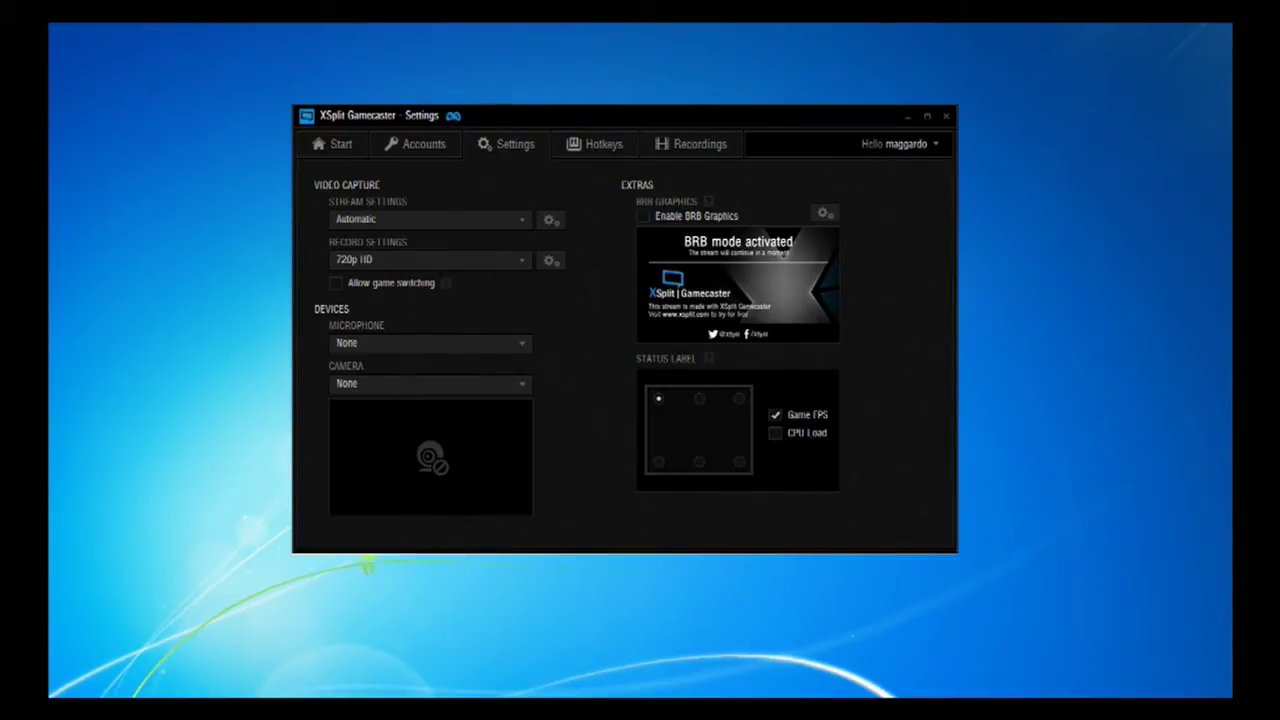
left_click(437, 352)
left_click(437, 352)
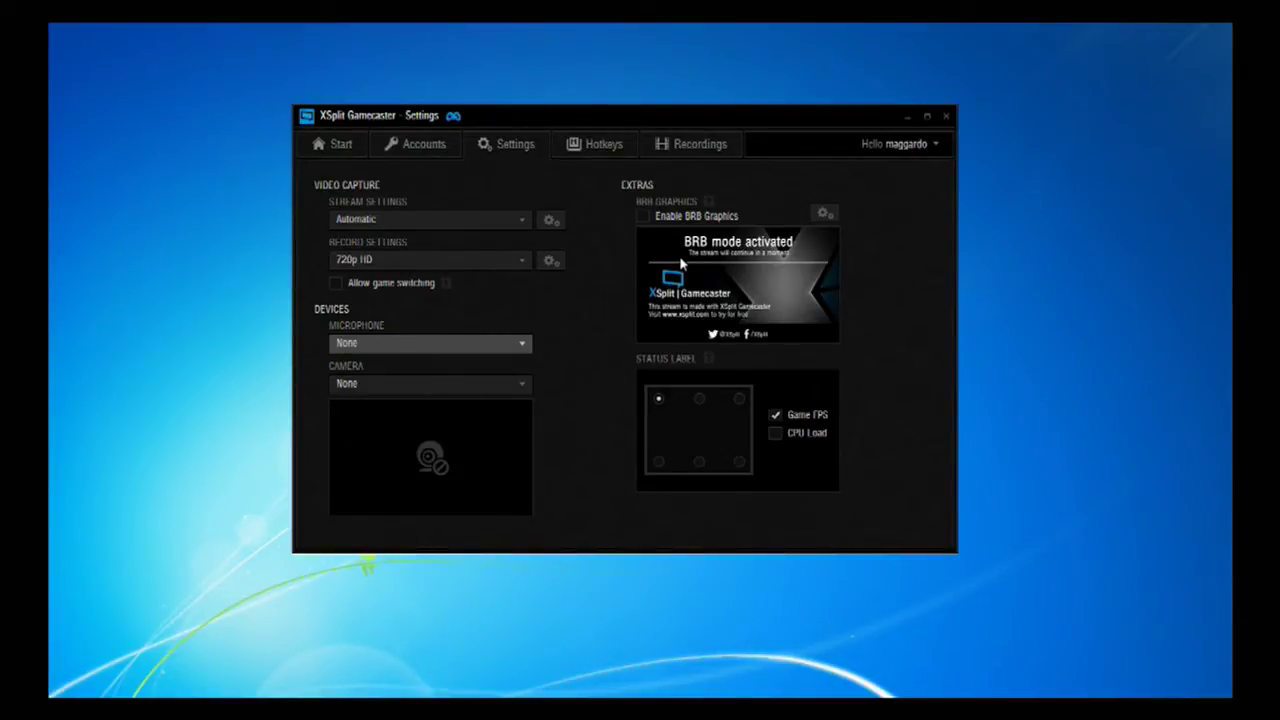
left_click(684, 218)
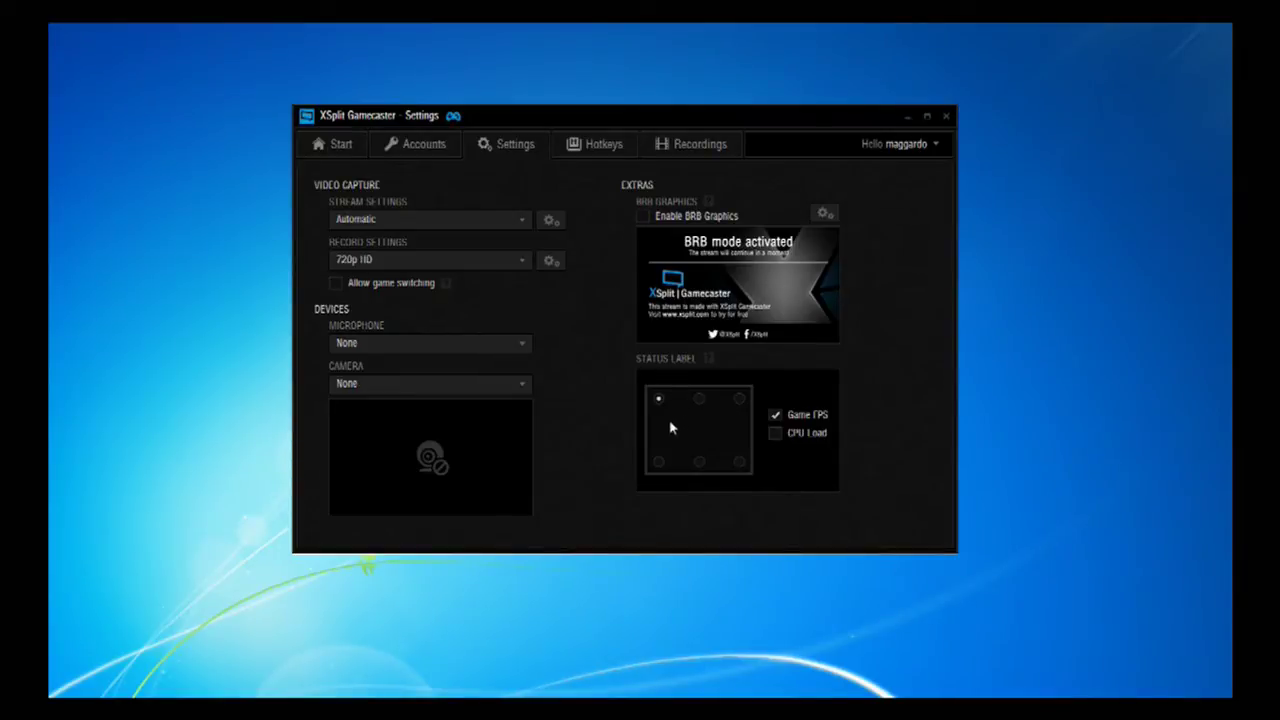
left_click(790, 440)
Hide CPU Load and Game FPS from the status label, keep it top-left, and view Hotkeys
left_click(778, 436)
left_click(776, 417)
left_click(739, 399)
left_click(658, 462)
left_click(658, 400)
left_click(596, 158)
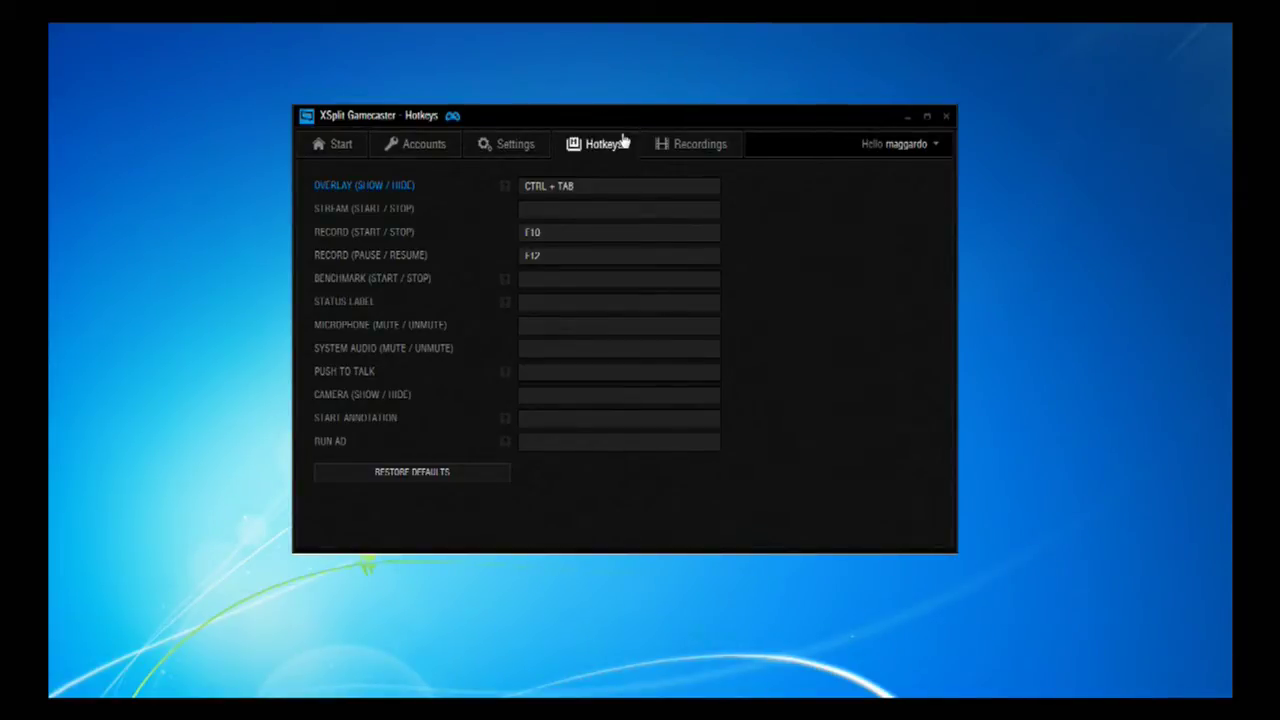
Show the Recordings page with the four saved MP4 videos, including Minecraft 1.8 and Sleeping Dogs
left_click(675, 155)
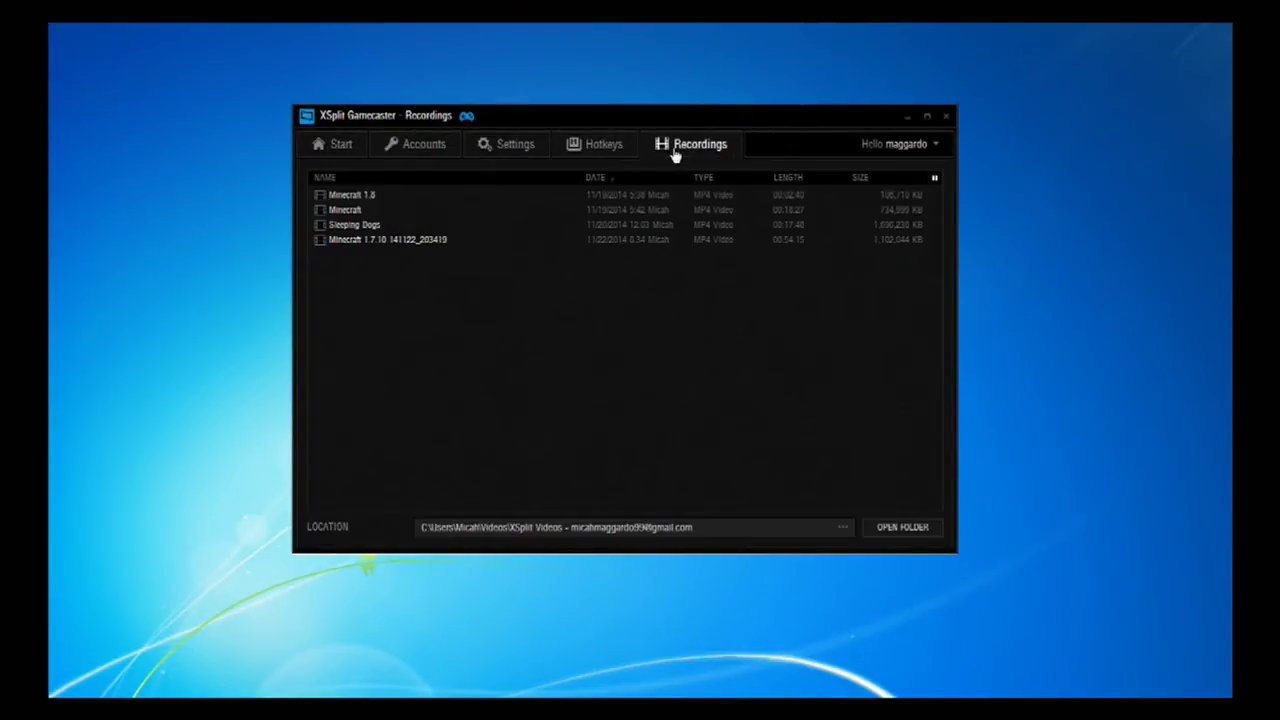